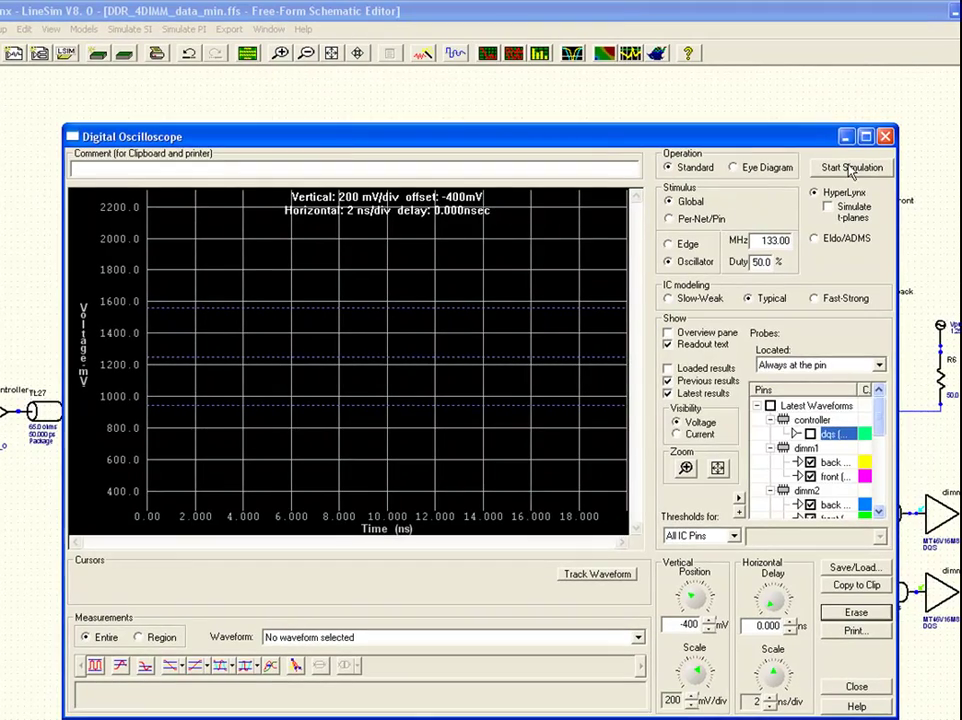
Run a baseline DQS transient simulation at every DIMM, then select the controller driver on the schematic
{"action": "left_click", "coordinate": [851, 168]}
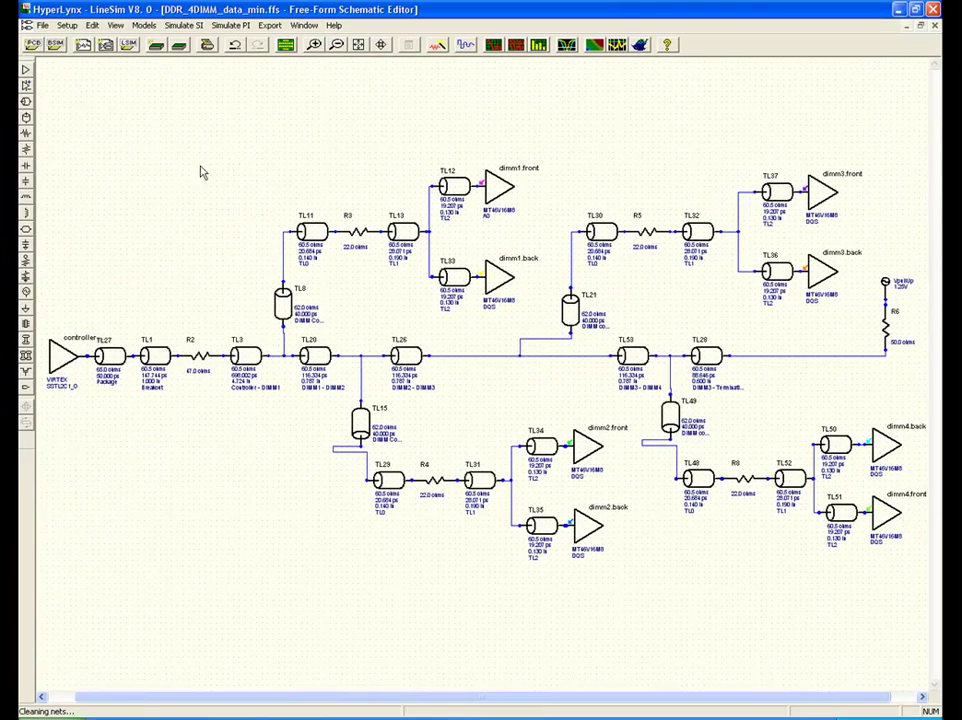
{"action": "left_click", "coordinate": [66, 356]}
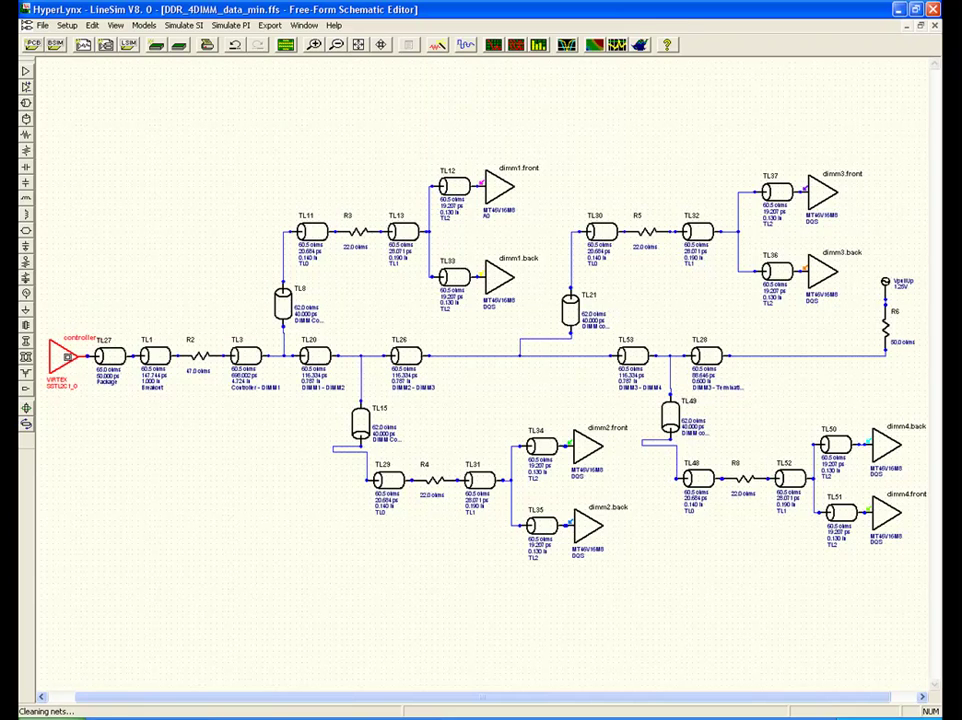
Replace the controller driver's SSTL2C1_O model with the VIRTEX SSTL2C2_O signal model
{"action": "double_click", "coordinate": [67, 357]}
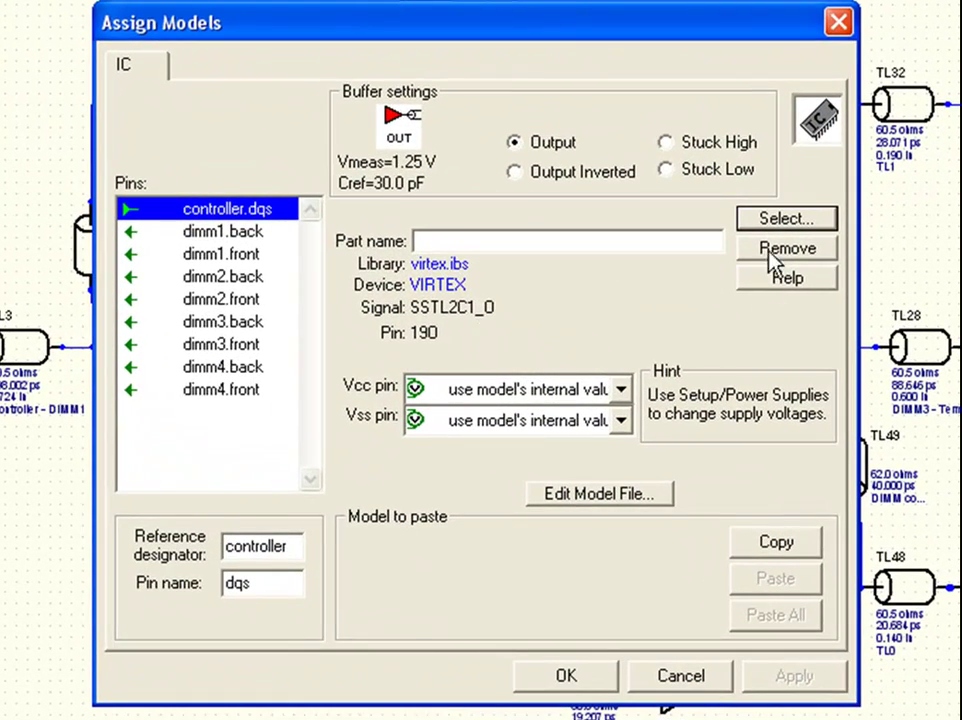
{"action": "left_click", "coordinate": [760, 218]}
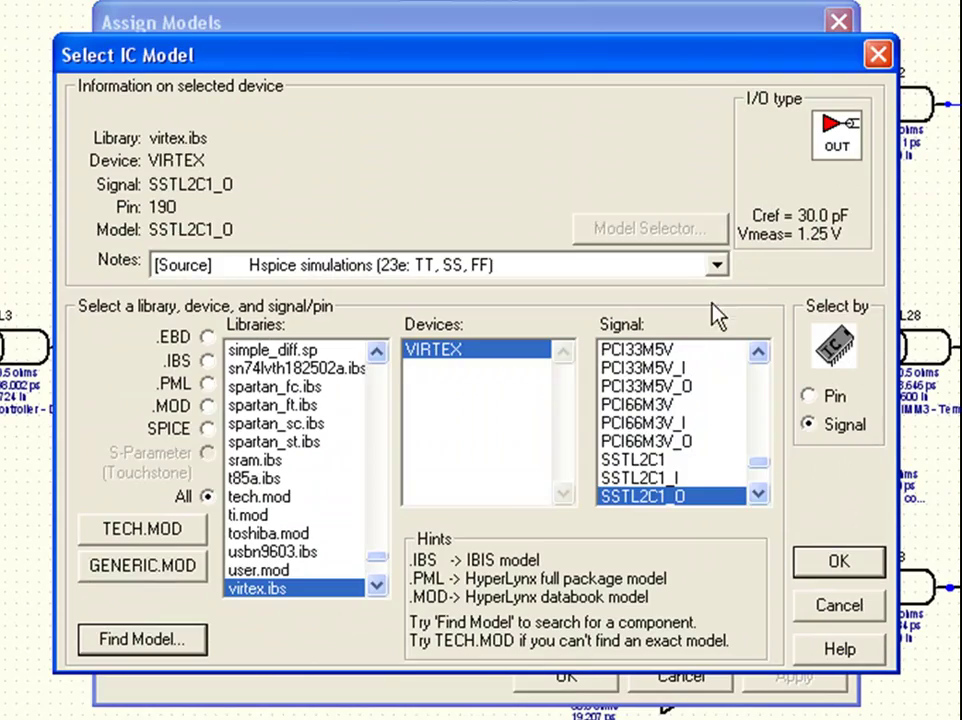
{"action": "left_click", "coordinate": [760, 495]}
{"action": "left_click", "coordinate": [760, 495]}
{"action": "left_click", "coordinate": [760, 495]}
{"action": "left_click", "coordinate": [652, 496]}
{"action": "left_click", "coordinate": [838, 561]}
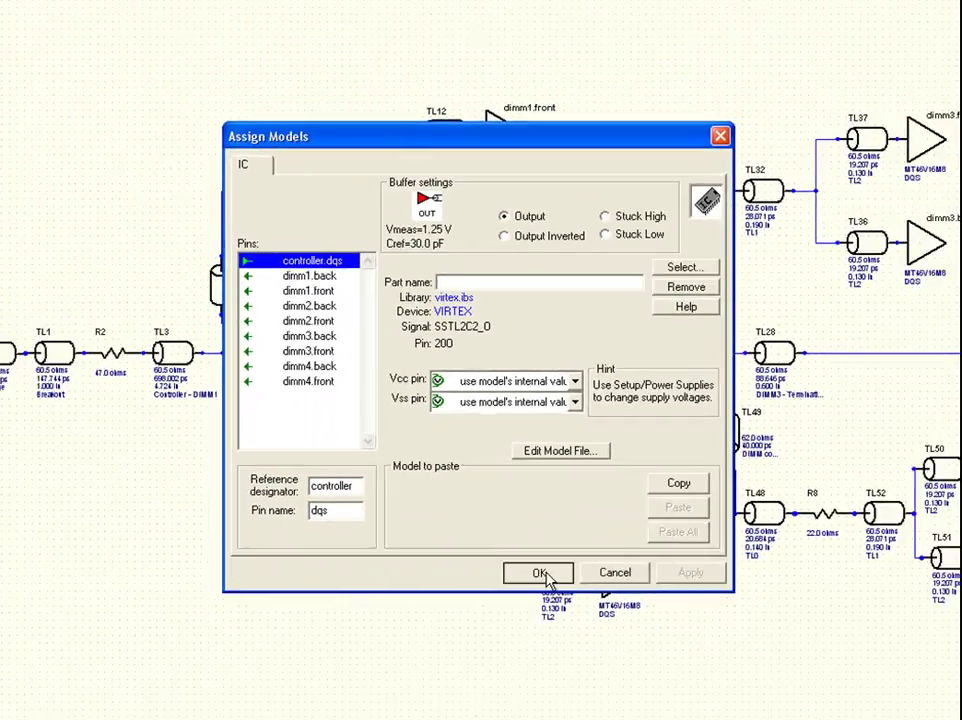
{"action": "left_click", "coordinate": [540, 573]}
{"action": "left_click", "coordinate": [493, 50]}
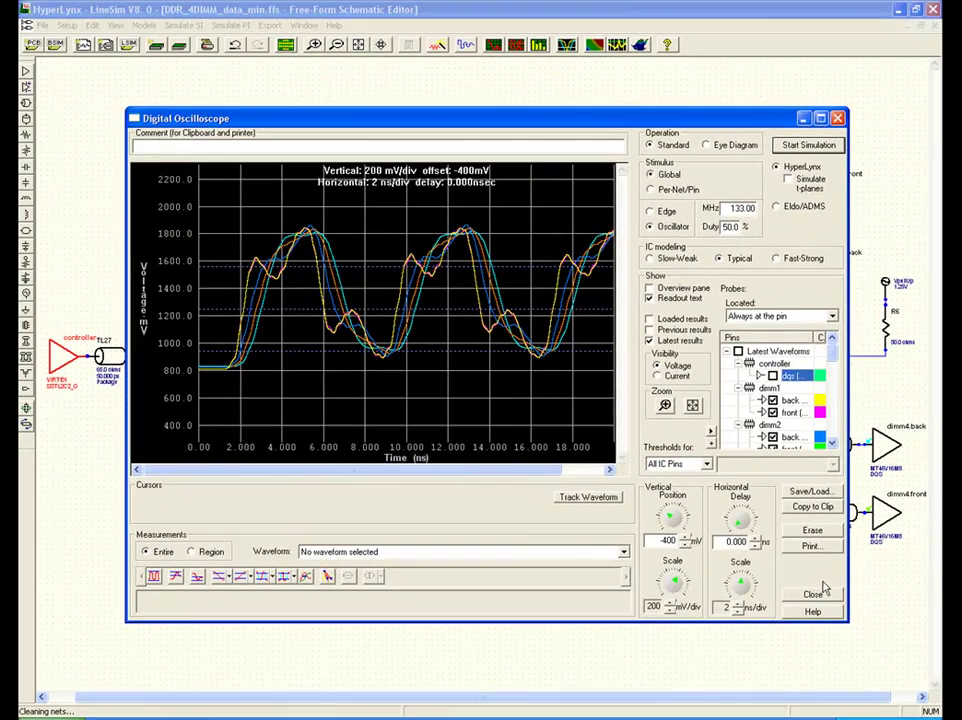
Close the oscilloscope after reviewing the SSTL2C2_O waveforms to return to the DDR_4DIMM_data_min.ffs schematic
{"action": "left_click", "coordinate": [816, 596]}
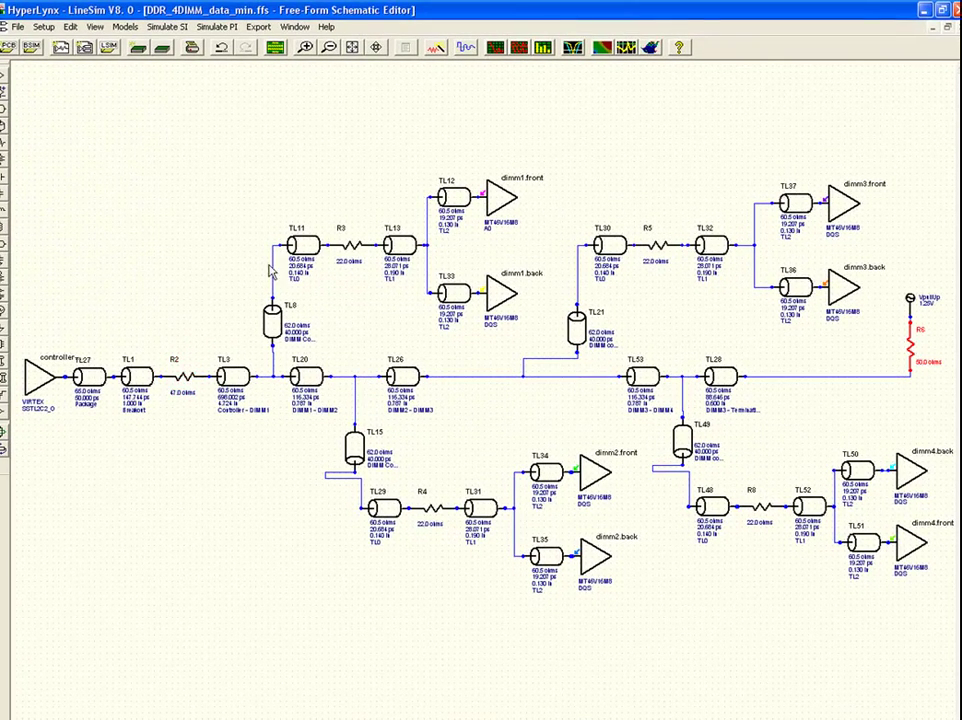
Enter 22 ohms as R2's resistance in Edit Resistor Values
{"action": "double_click", "coordinate": [182, 377]}
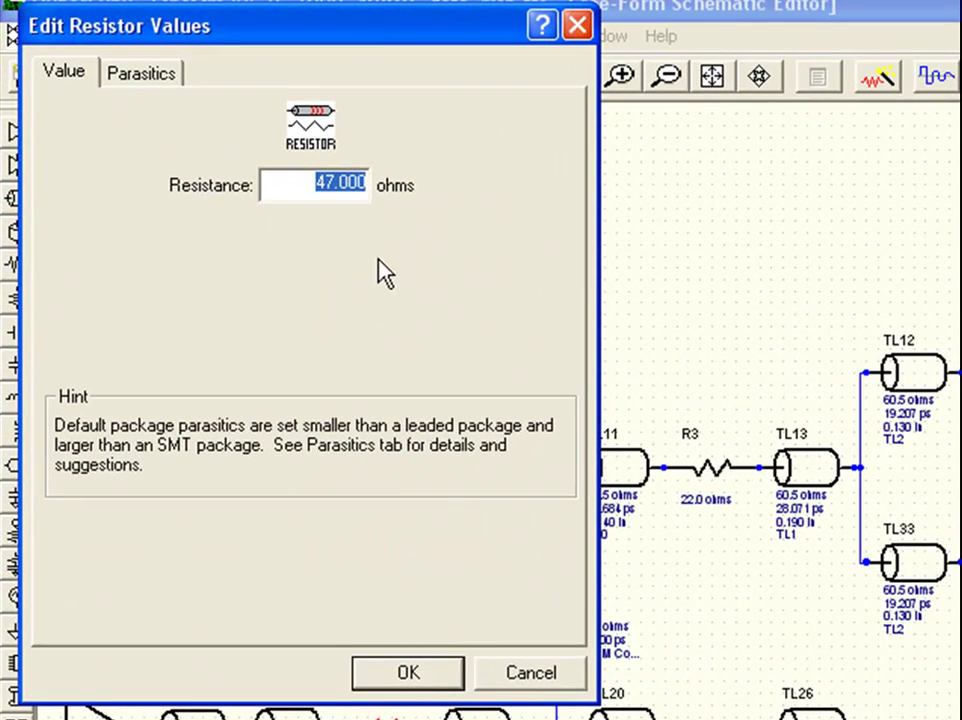
{"action": "type", "text": "22"}
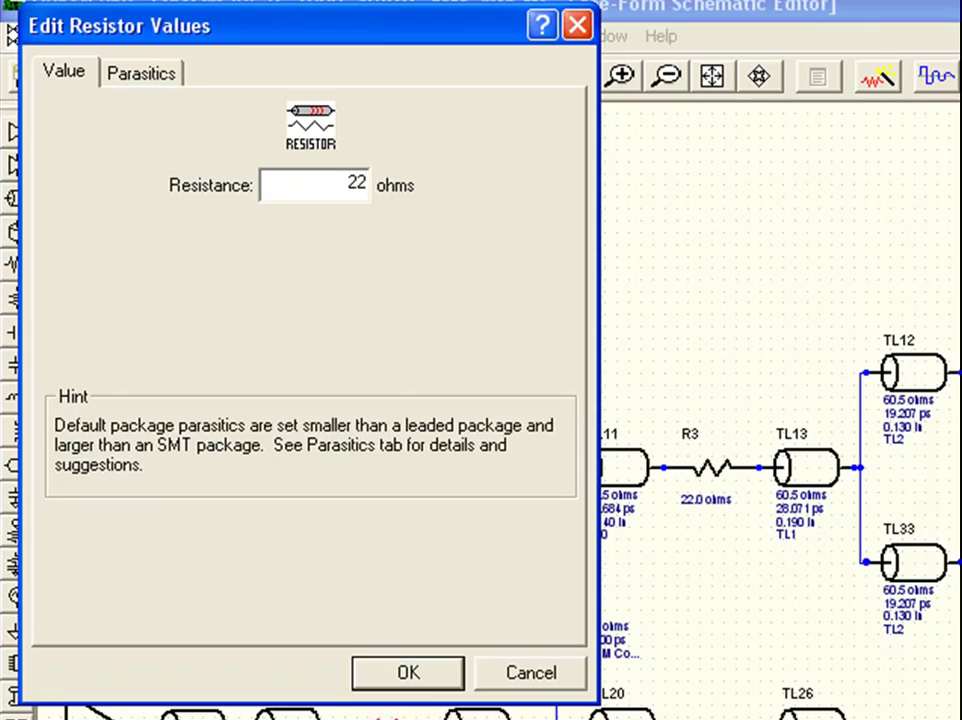
{"action": "left_click", "coordinate": [428, 676]}
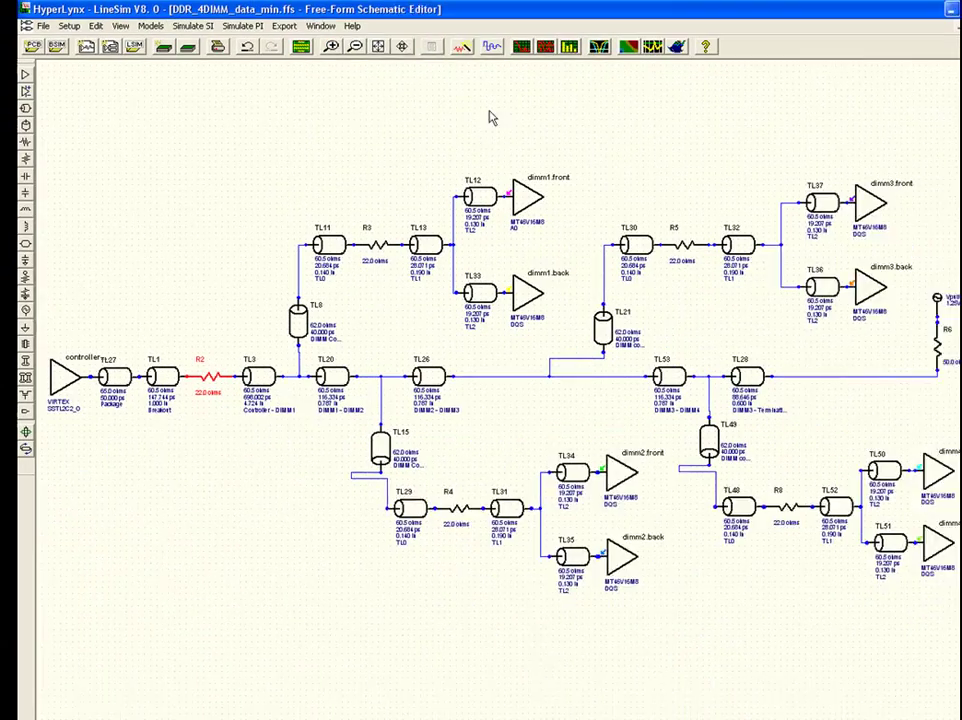
Rerun the DQS simulation with R2 at 22 ohms, then close the oscilloscope
{"action": "left_click", "coordinate": [493, 45]}
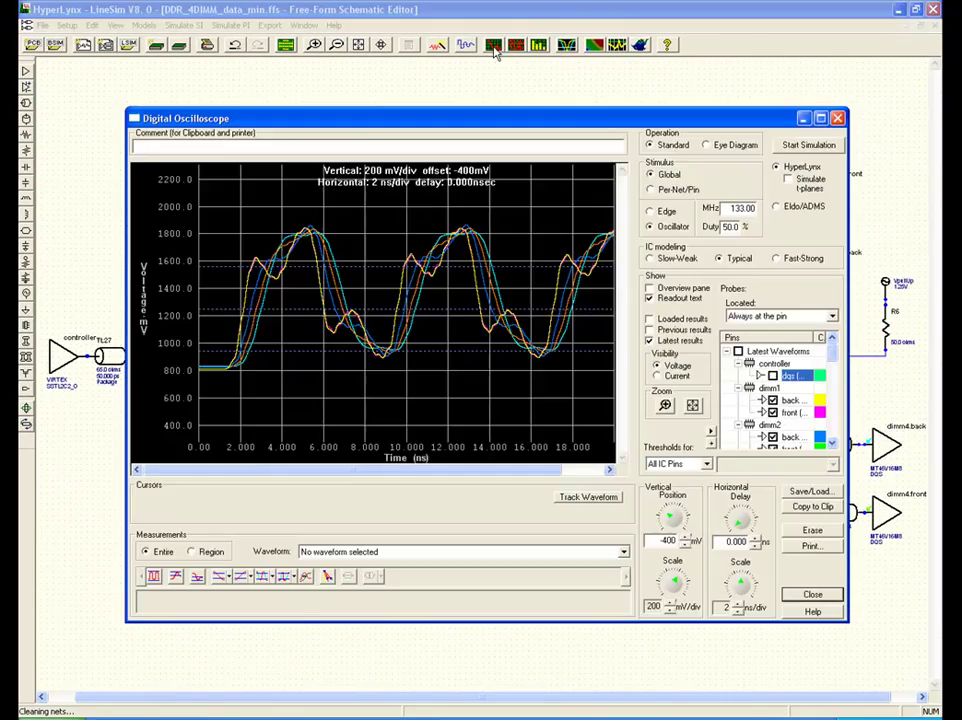
{"action": "left_click", "coordinate": [809, 147]}
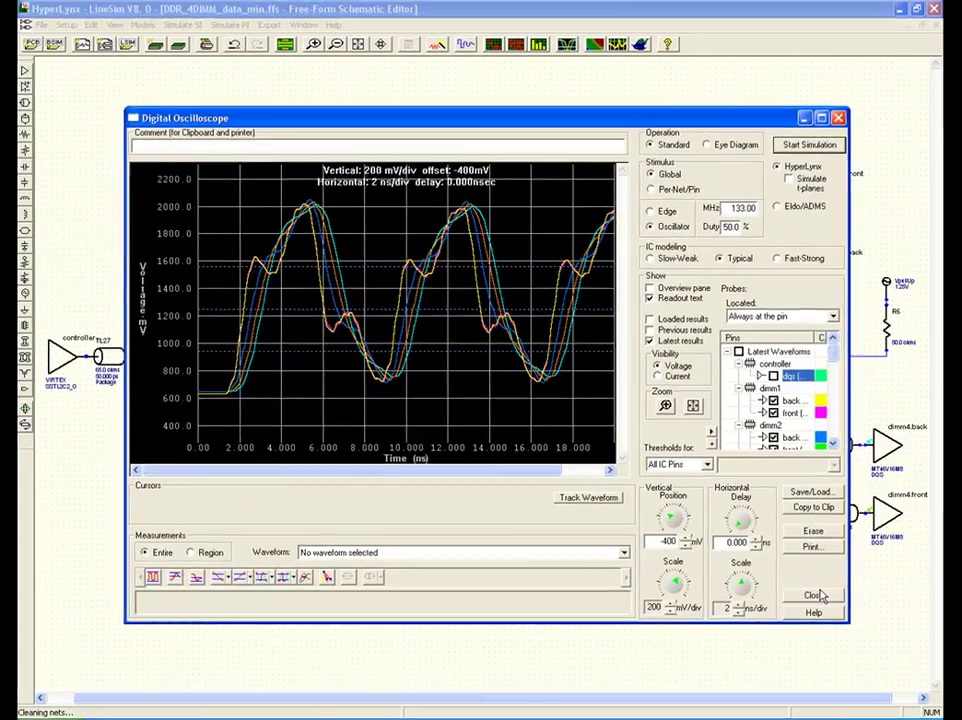
{"action": "left_click", "coordinate": [817, 595]}
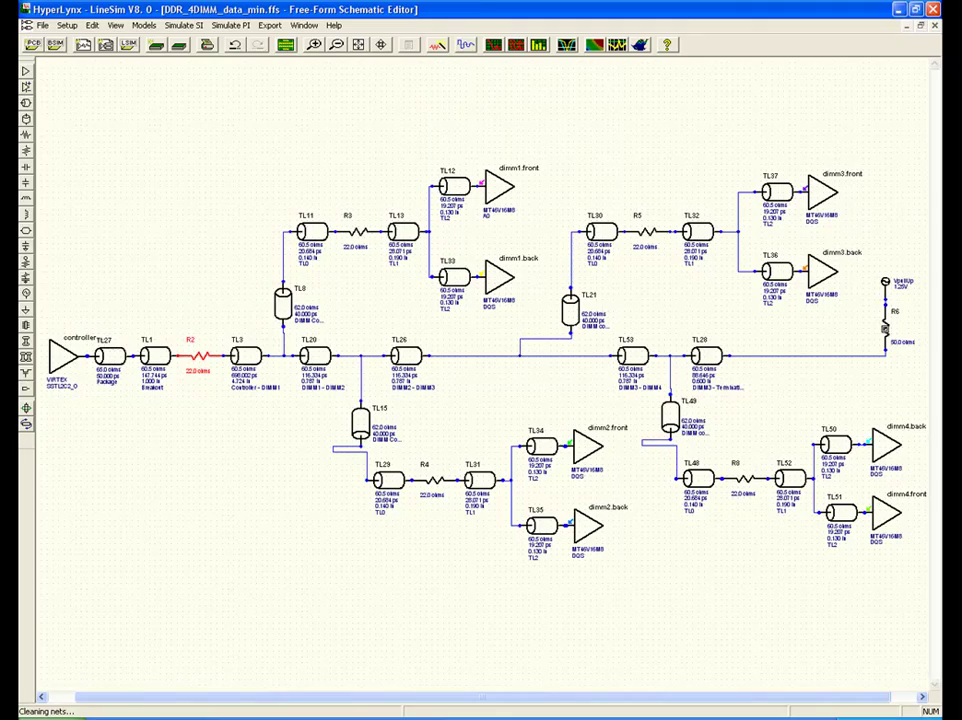
Replace termination resistor R6's 50.000 ohm value with 27 ohms
{"action": "double_click", "coordinate": [885, 327]}
{"action": "left_click", "coordinate": [159, 96]}
{"action": "left_click_drag", "start_coordinate": [159, 96], "coordinate": [213, 99]}
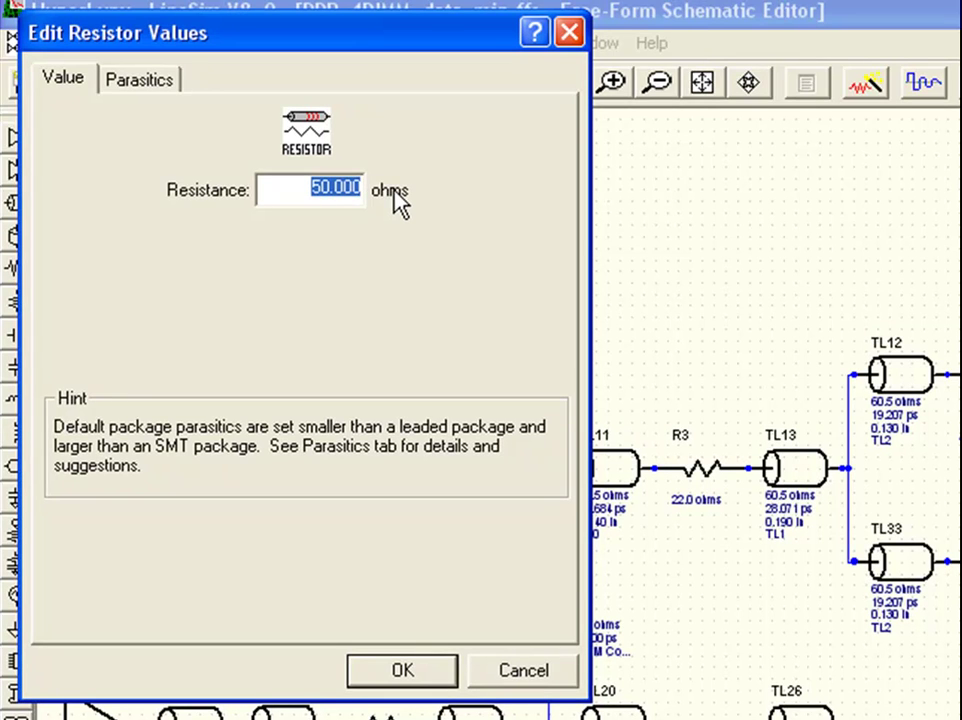
{"action": "type", "text": "27"}
{"action": "key", "text": "Tab"}
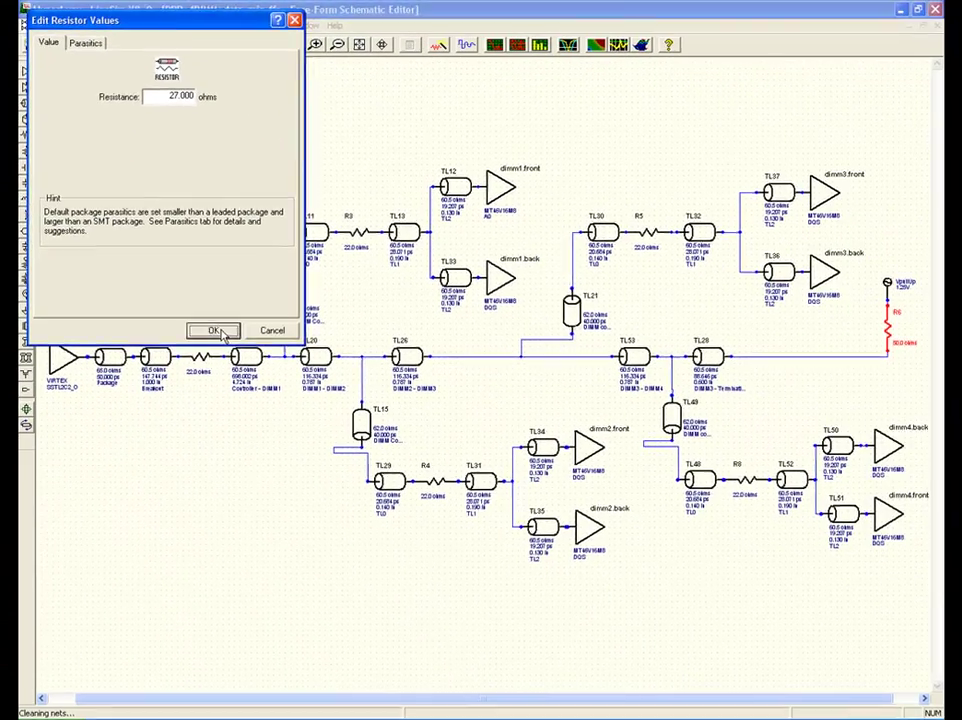
{"action": "left_click", "coordinate": [448, 675]}
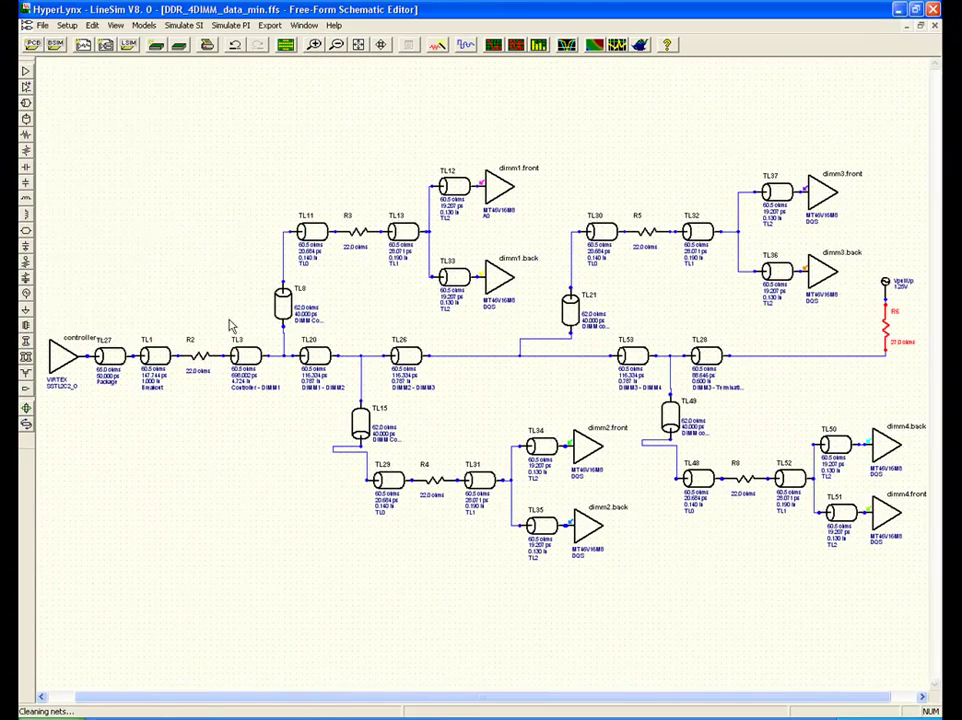
{"action": "left_click", "coordinate": [492, 50]}
Rerun the DQS simulation with R6 at 27 ohms, then close the waveform view
{"action": "left_click", "coordinate": [808, 145]}
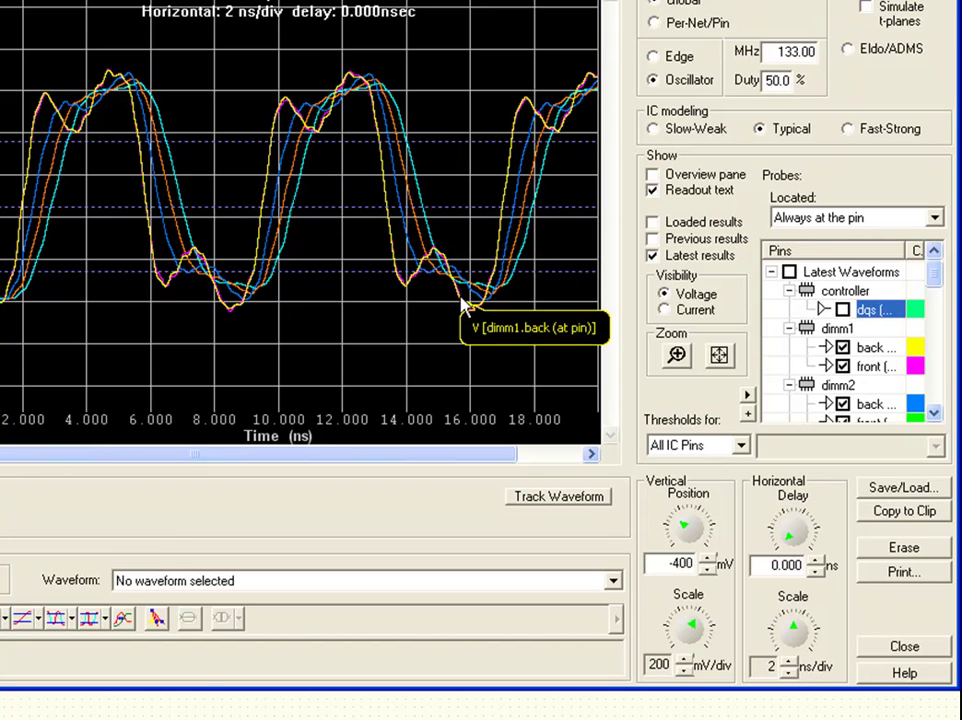
{"action": "left_click", "coordinate": [896, 648]}
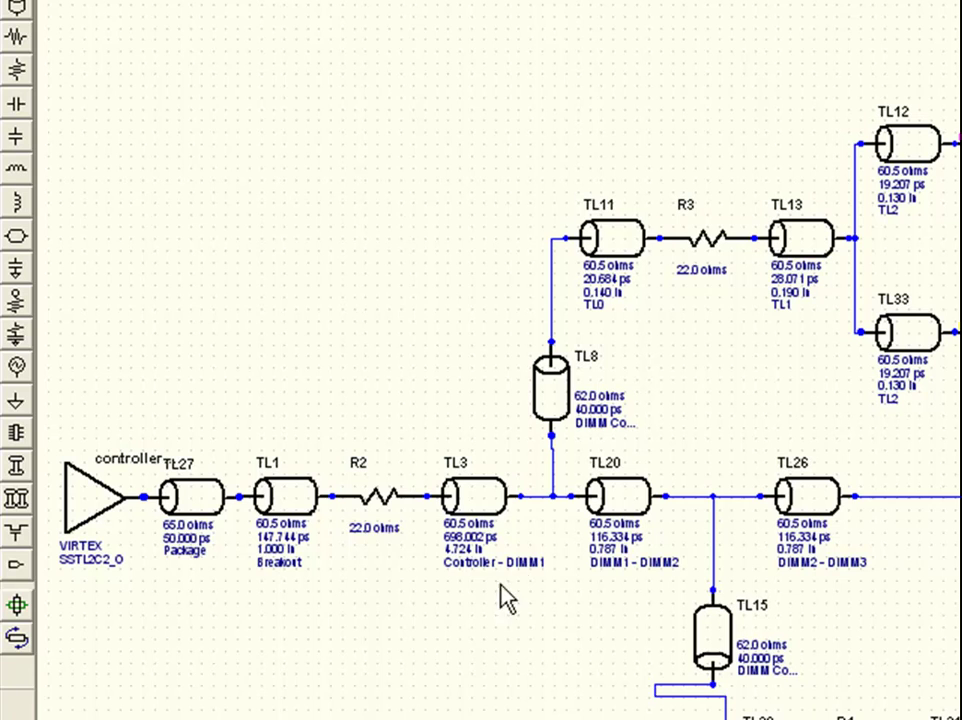
Change TL3 (Controller - DIMM1) Length from 4.724 to 1 inch on the Values tab
{"action": "left_click", "coordinate": [489, 502]}
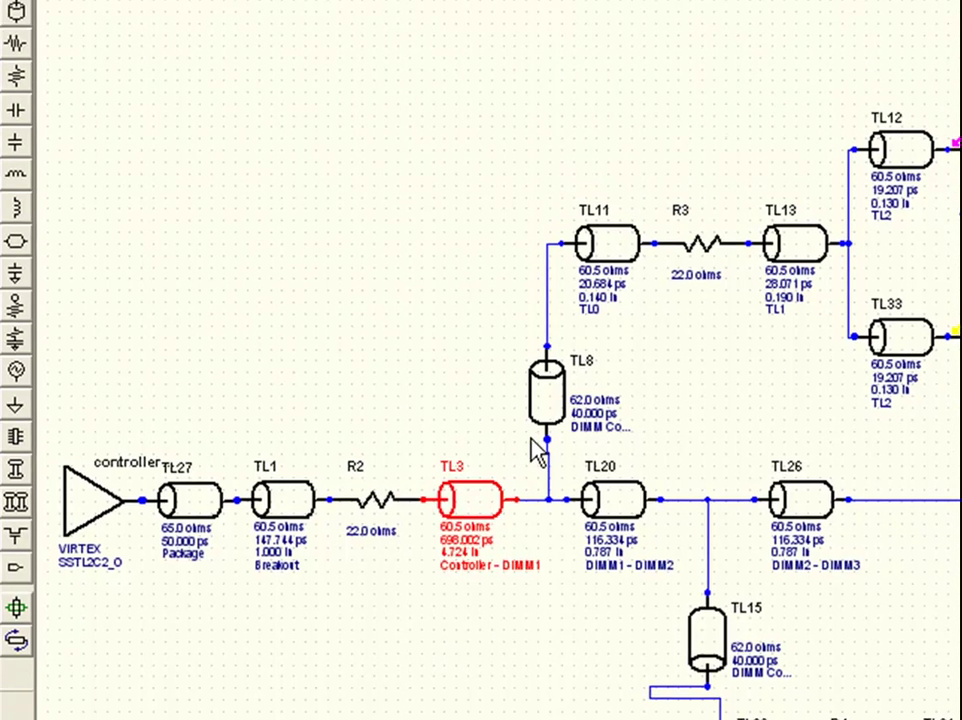
{"action": "double_click", "coordinate": [400, 562]}
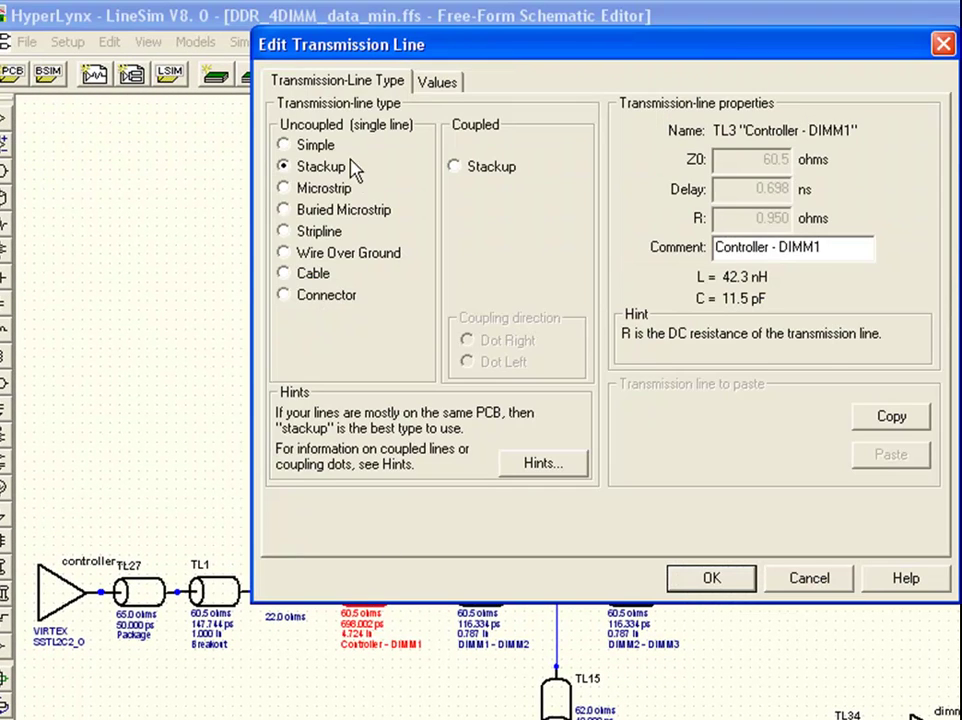
{"action": "key", "text": "ctrl+Tab"}
{"action": "left_click", "coordinate": [425, 217]}
{"action": "double_click", "coordinate": [425, 217]}
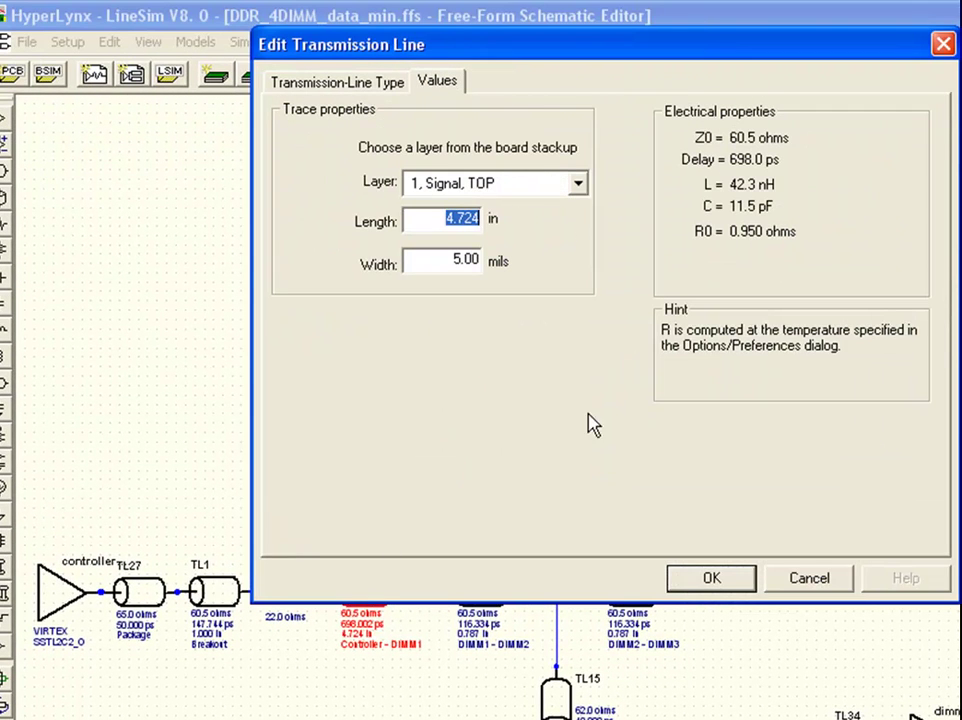
{"action": "type", "text": "1"}
{"action": "key", "text": "Tab"}
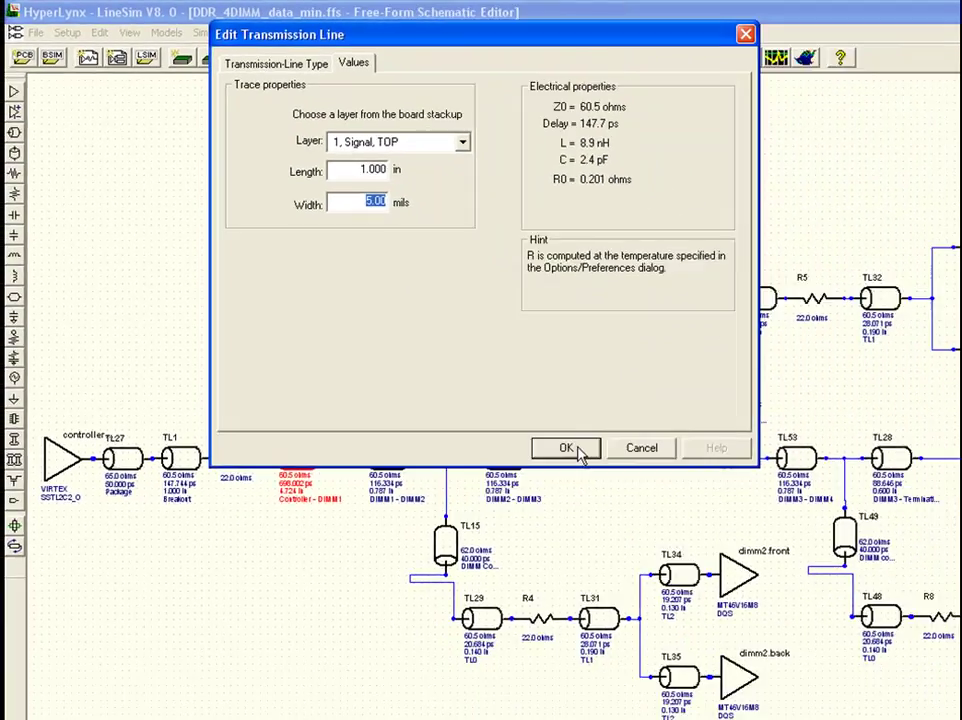
{"action": "left_click", "coordinate": [728, 577]}
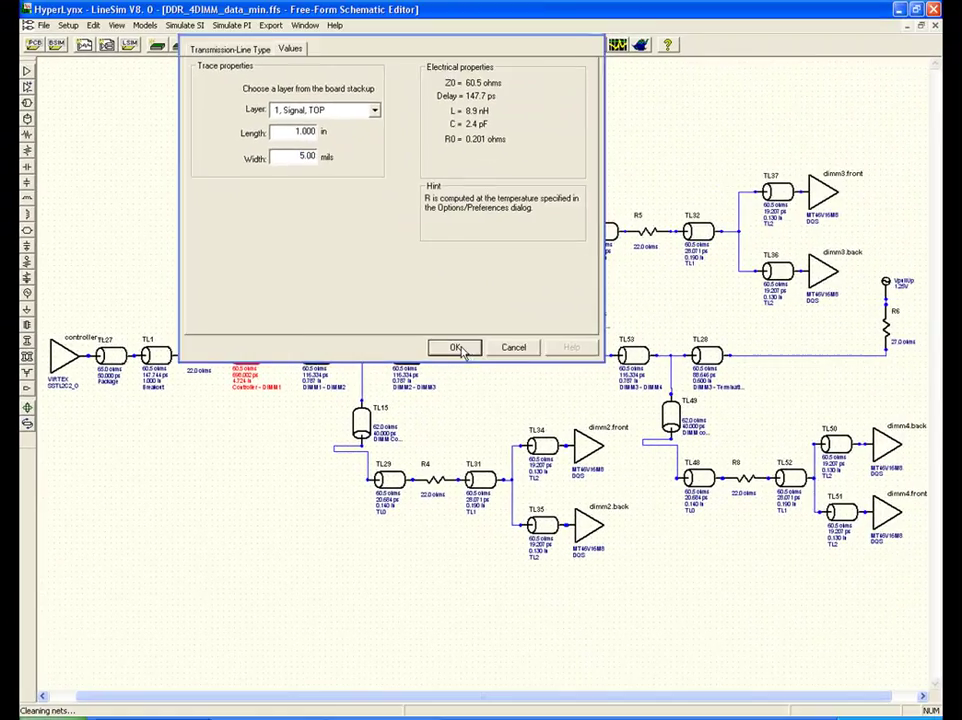
Rerun the Digital Oscilloscope simulation with TL3 at 1.000 in and inspect the DIMM receiver traces
{"action": "left_click", "coordinate": [493, 46]}
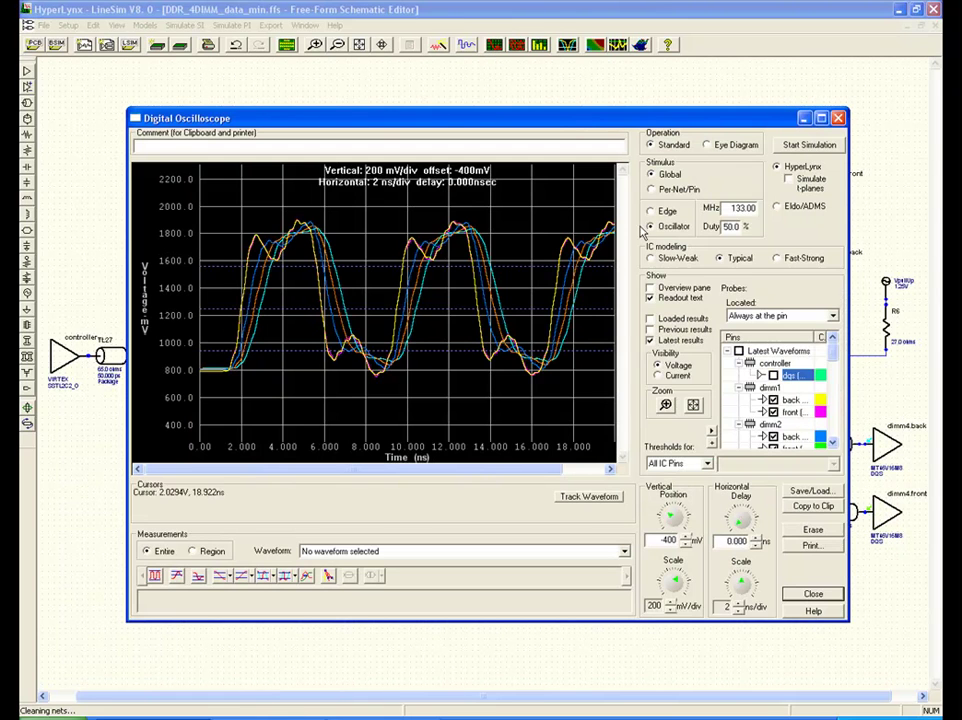
{"action": "left_click", "coordinate": [797, 148]}
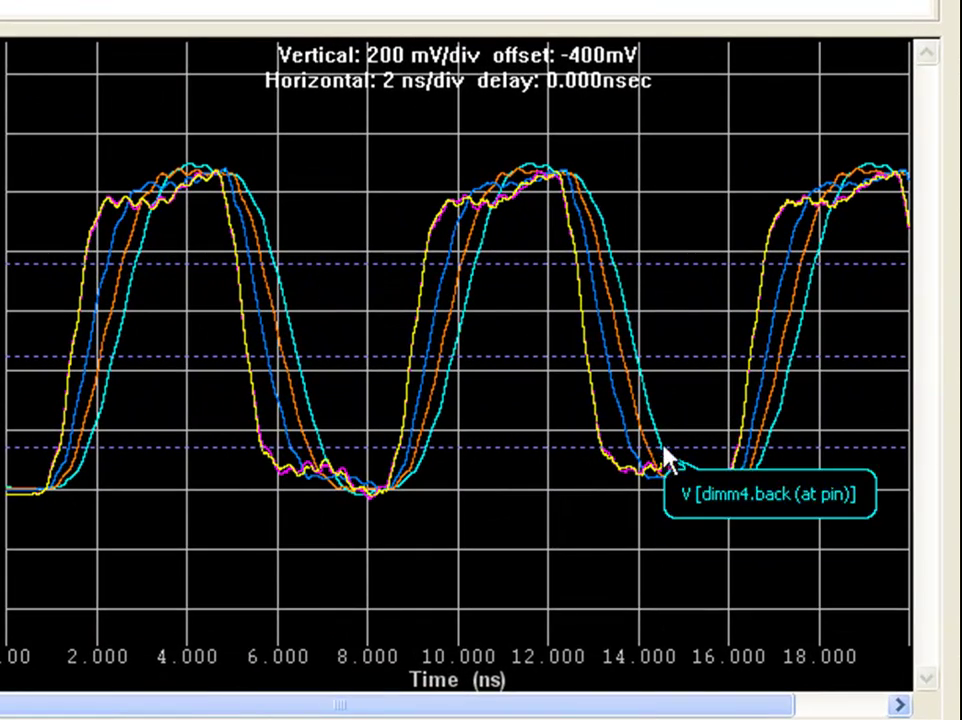
{"action": "mouse_move", "coordinate": [660, 497]}
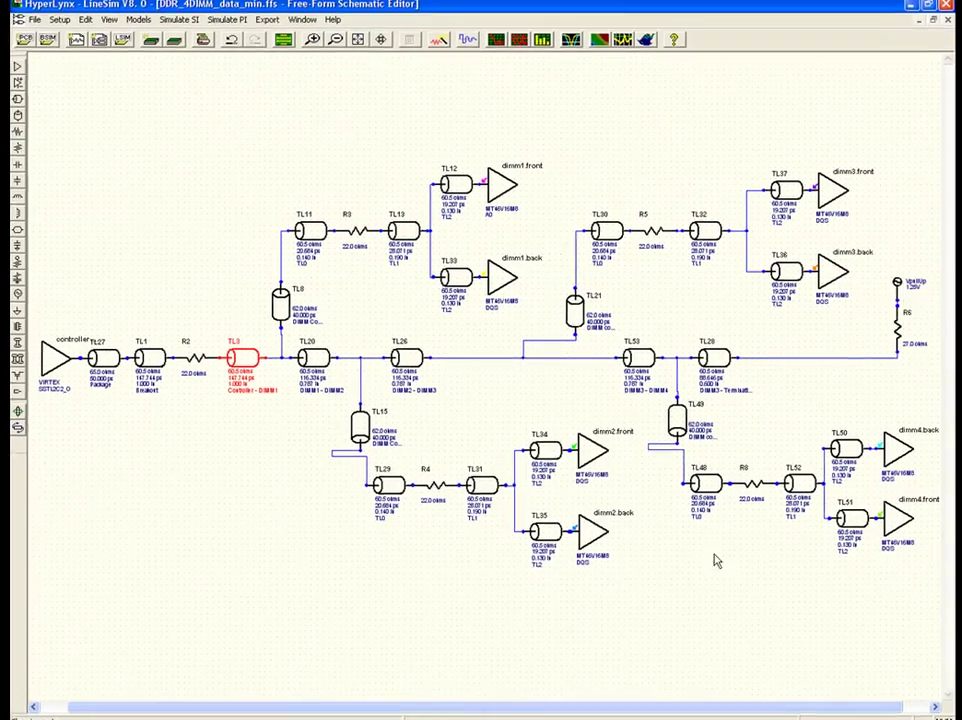
Select traces TL20, TL26 and TL53, and lengthen TL20 from 0.787 to 1.2 in
{"action": "left_click", "coordinate": [318, 358]}
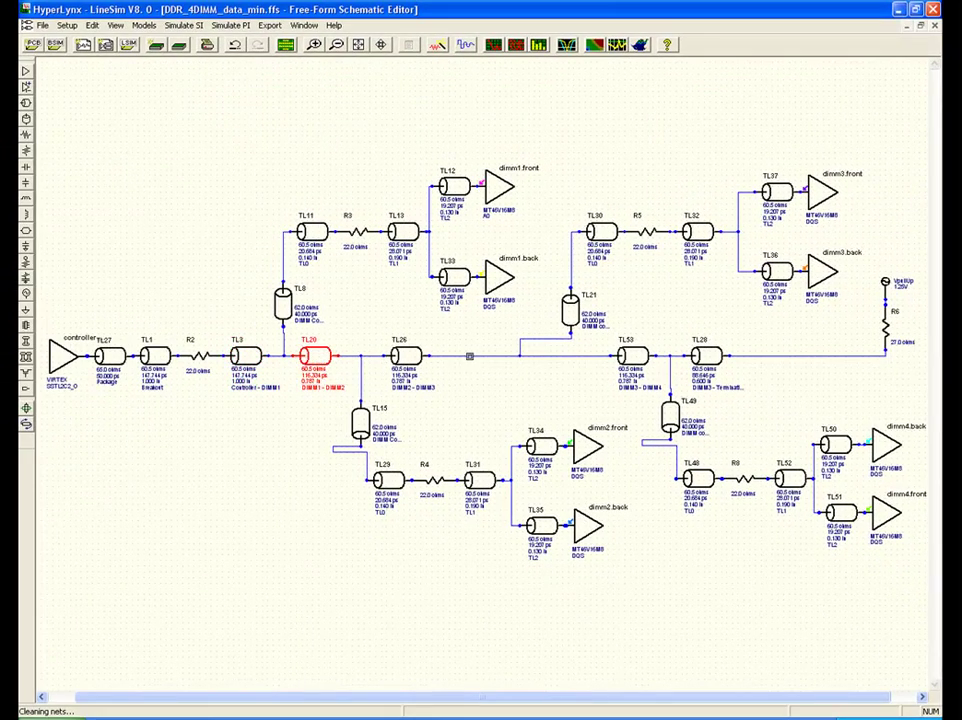
{"action": "left_click", "coordinate": [405, 356]}
{"action": "left_click", "coordinate": [632, 356]}
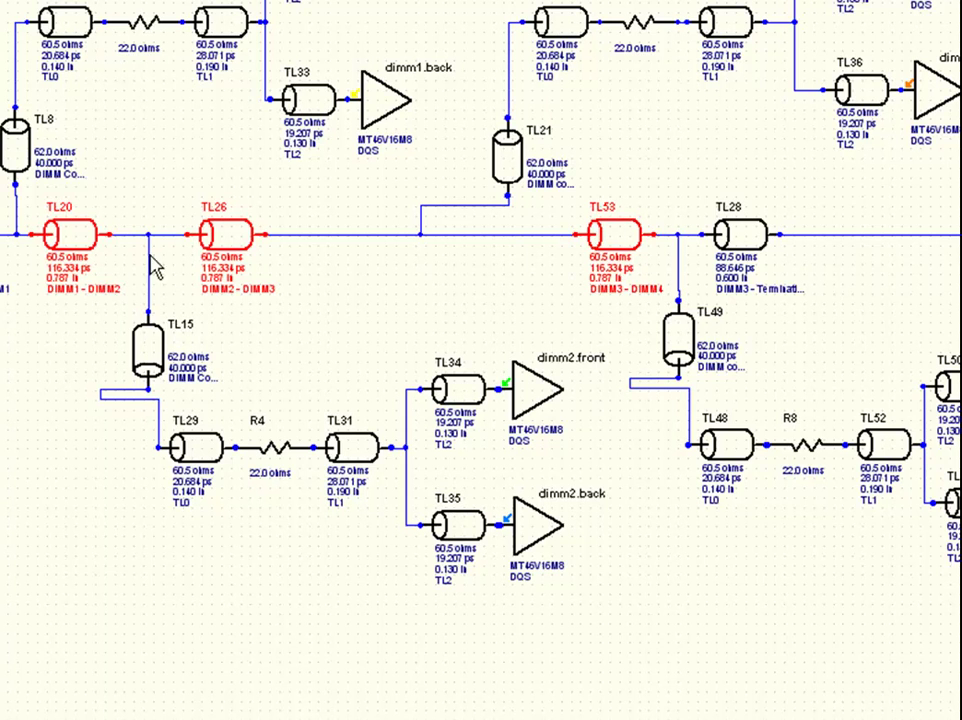
{"action": "double_click", "coordinate": [70, 235]}
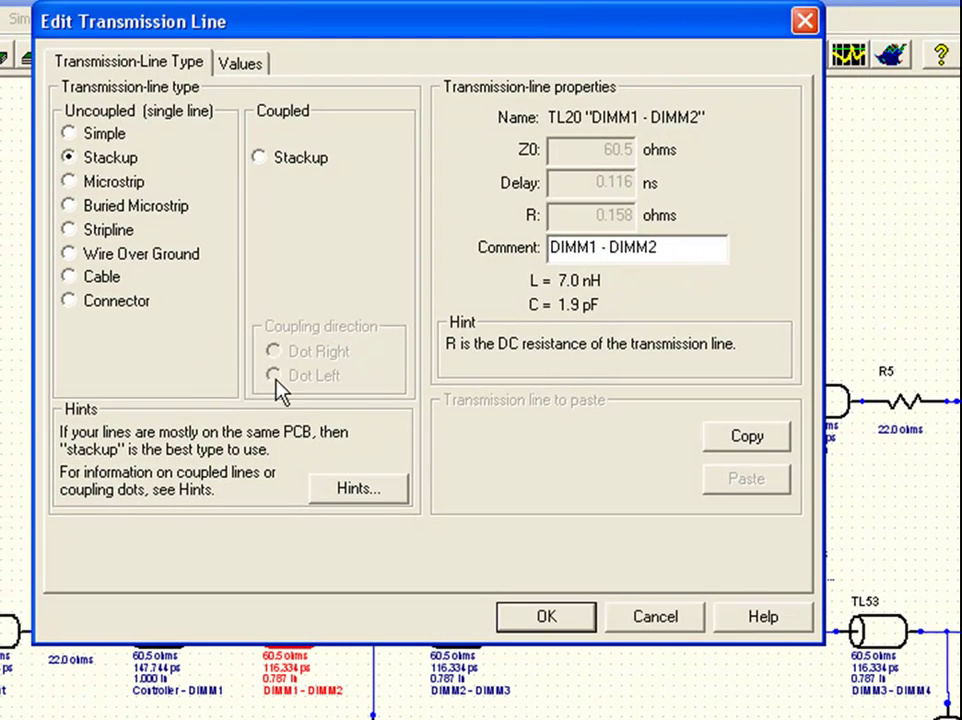
{"action": "key", "text": "ctrl+Tab"}
{"action": "left_click", "coordinate": [234, 217]}
{"action": "double_click", "coordinate": [234, 217]}
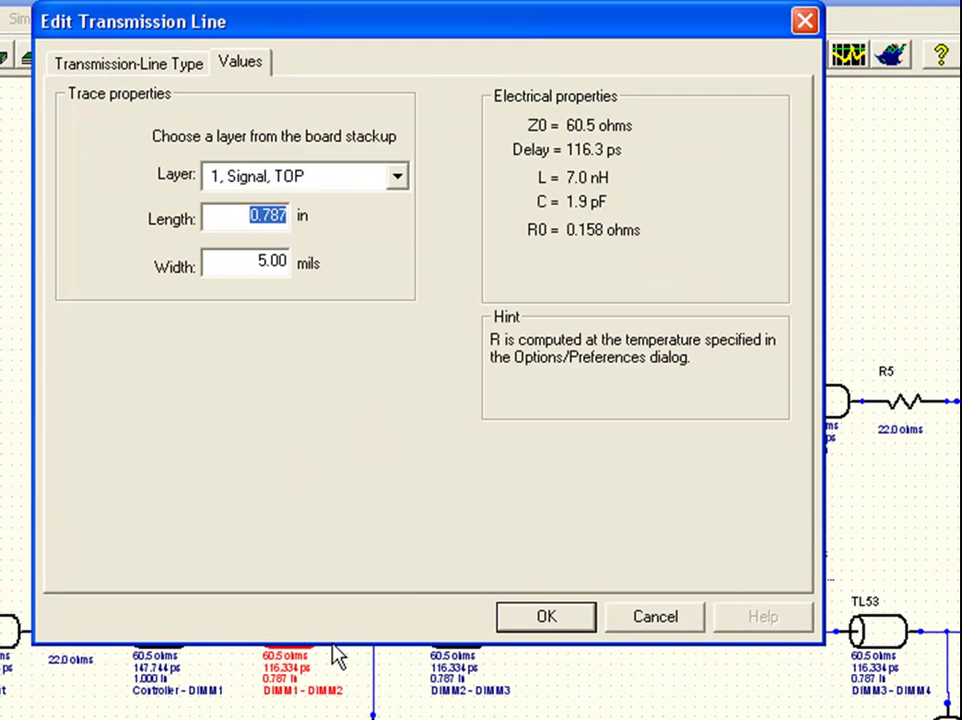
{"action": "type", "text": "1.2"}
{"action": "key", "text": "Tab"}
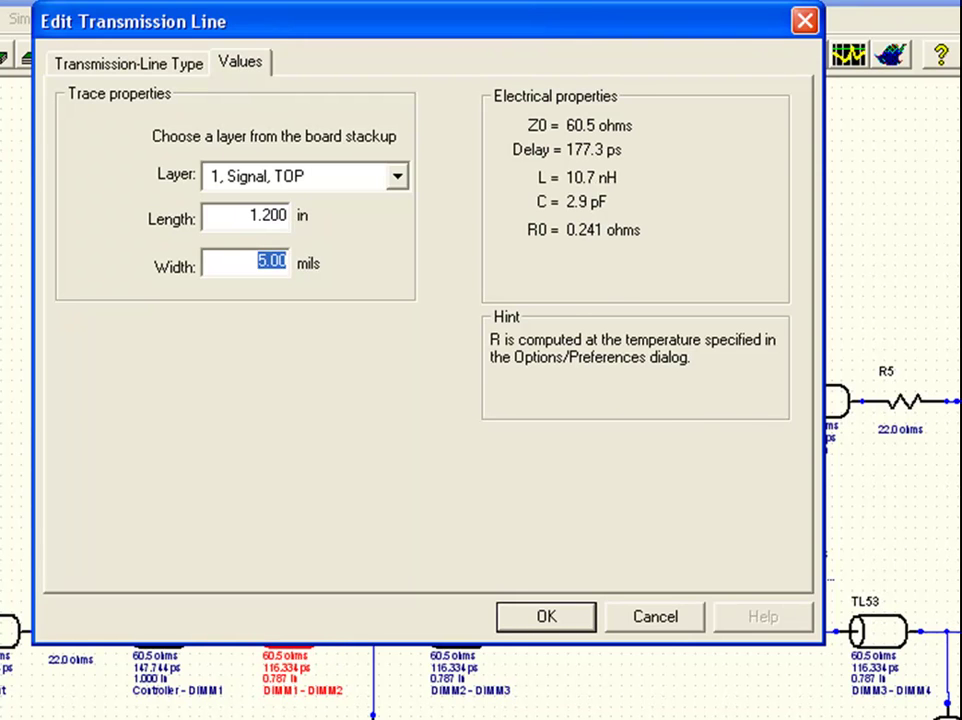
{"action": "left_click", "coordinate": [563, 619]}
Set TL26's length to 1.200 in on the Values tab
{"action": "double_click", "coordinate": [494, 651]}
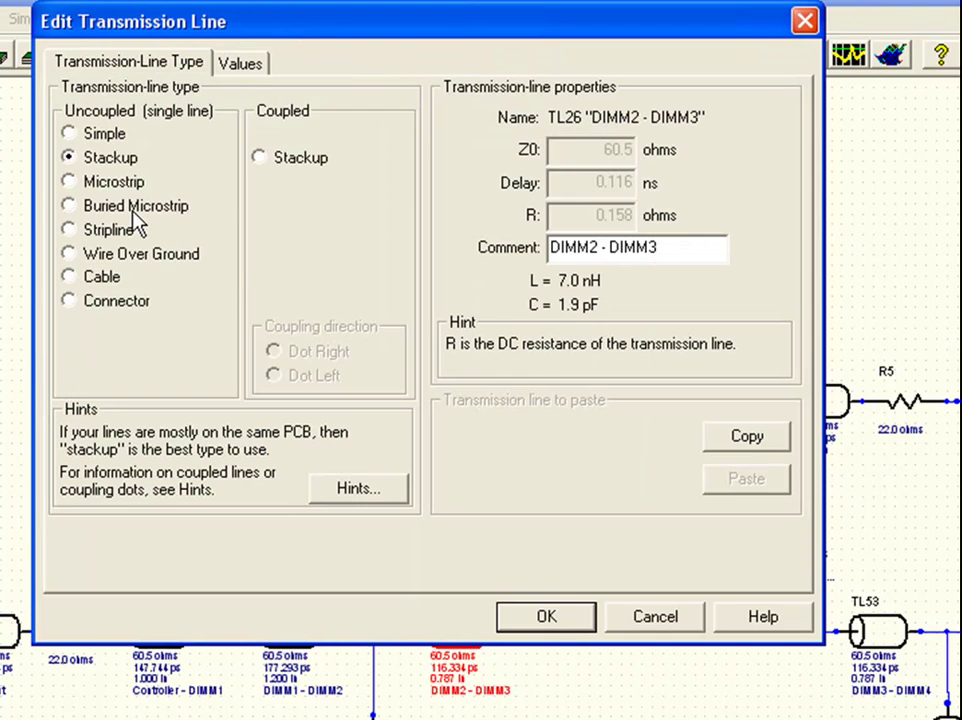
{"action": "key", "text": "ctrl+Tab"}
{"action": "key", "text": "Tab"}
{"action": "type", "text": "1"}
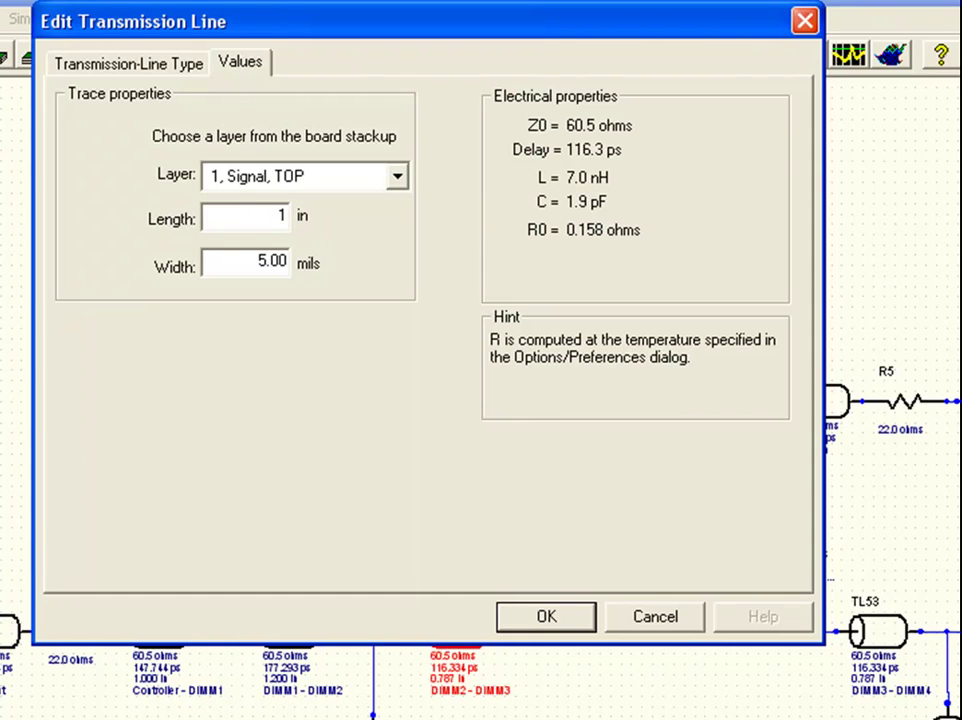
{"action": "key", "text": "Tab"}
{"action": "left_click", "coordinate": [562, 622]}
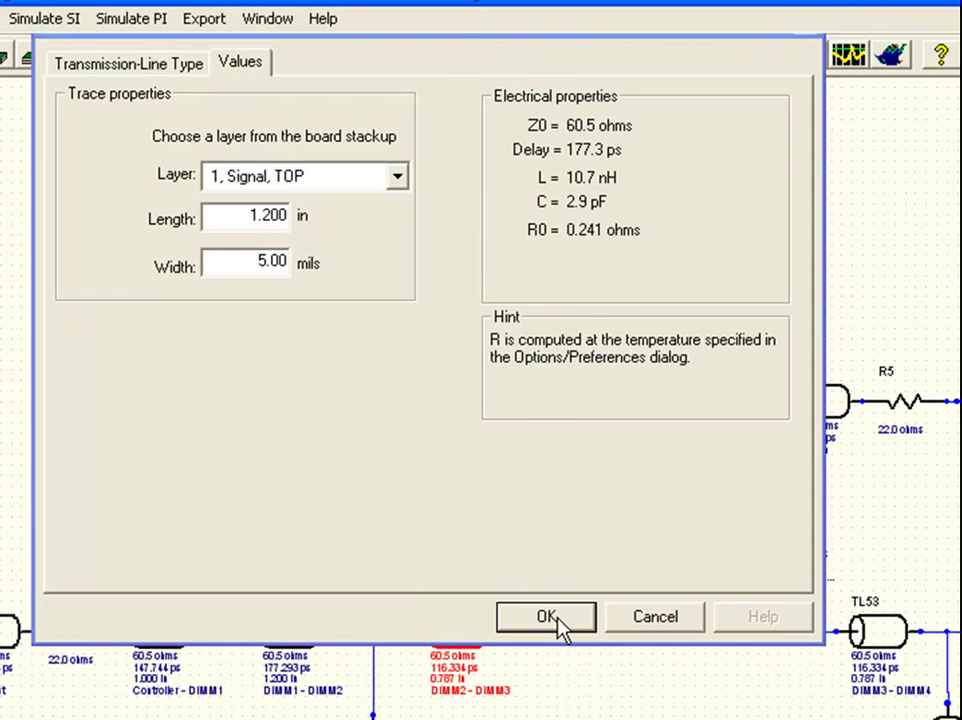
Set TL53's length to 1.2 in and rerun the oscilloscope simulation
{"action": "double_click", "coordinate": [870, 632]}
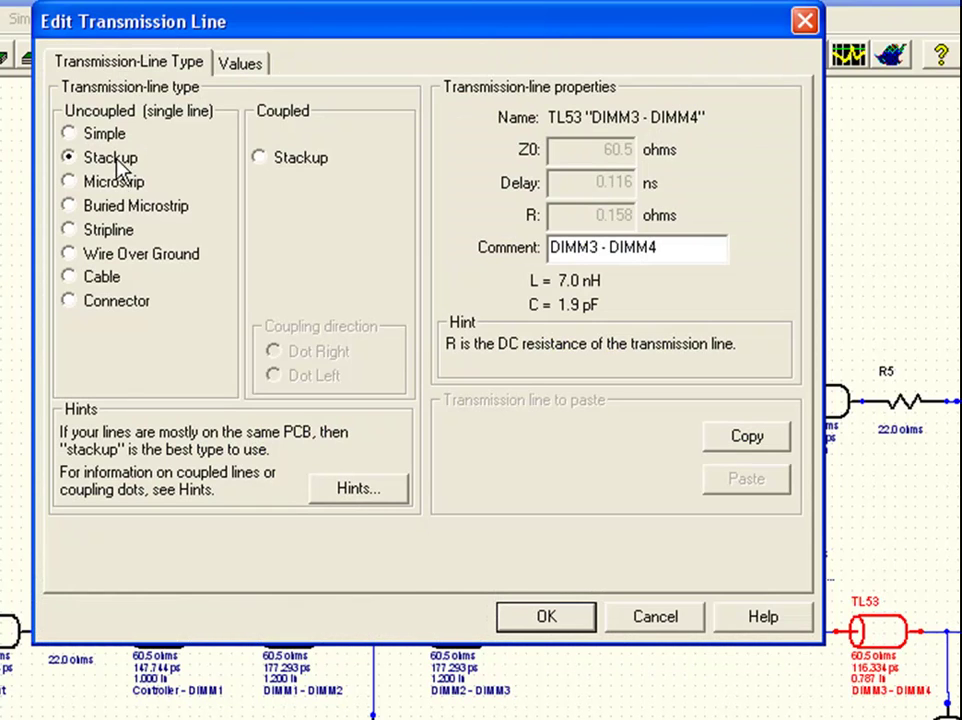
{"action": "key", "text": "ctrl+Tab"}
{"action": "key", "text": "Tab"}
{"action": "type", "text": "1.2"}
{"action": "key", "text": "Tab"}
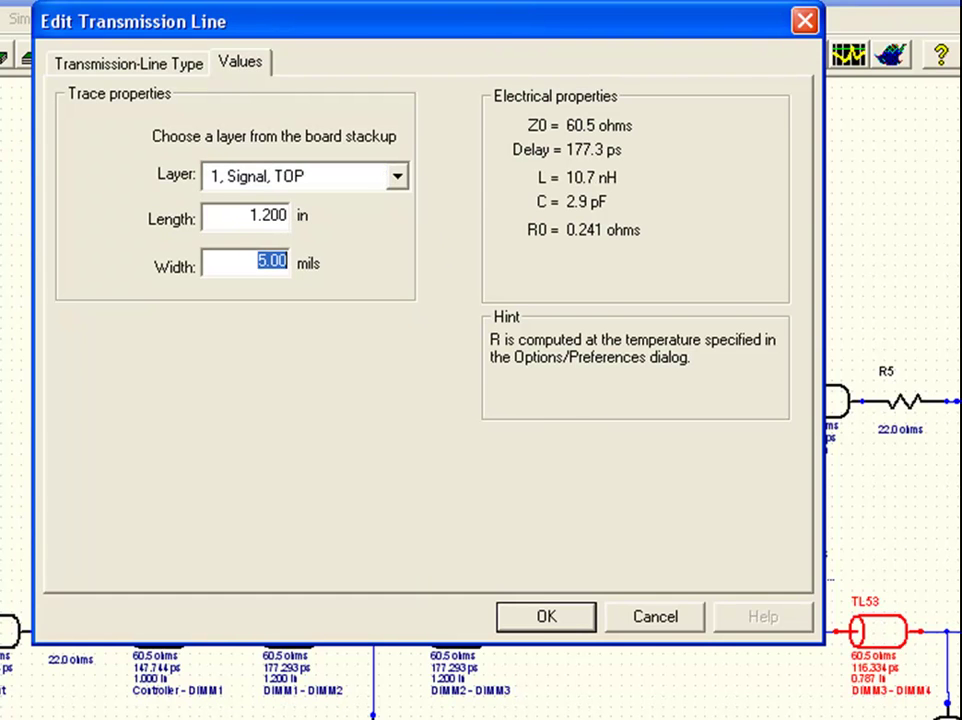
{"action": "left_click", "coordinate": [540, 620]}
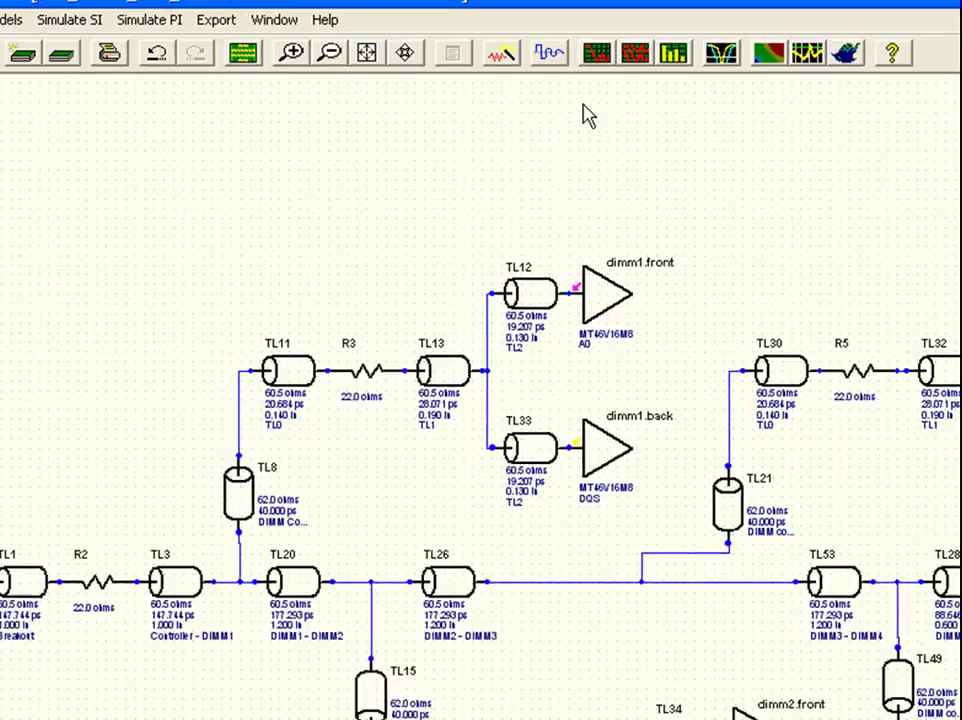
{"action": "left_click", "coordinate": [597, 52]}
{"action": "left_click", "coordinate": [803, 146]}
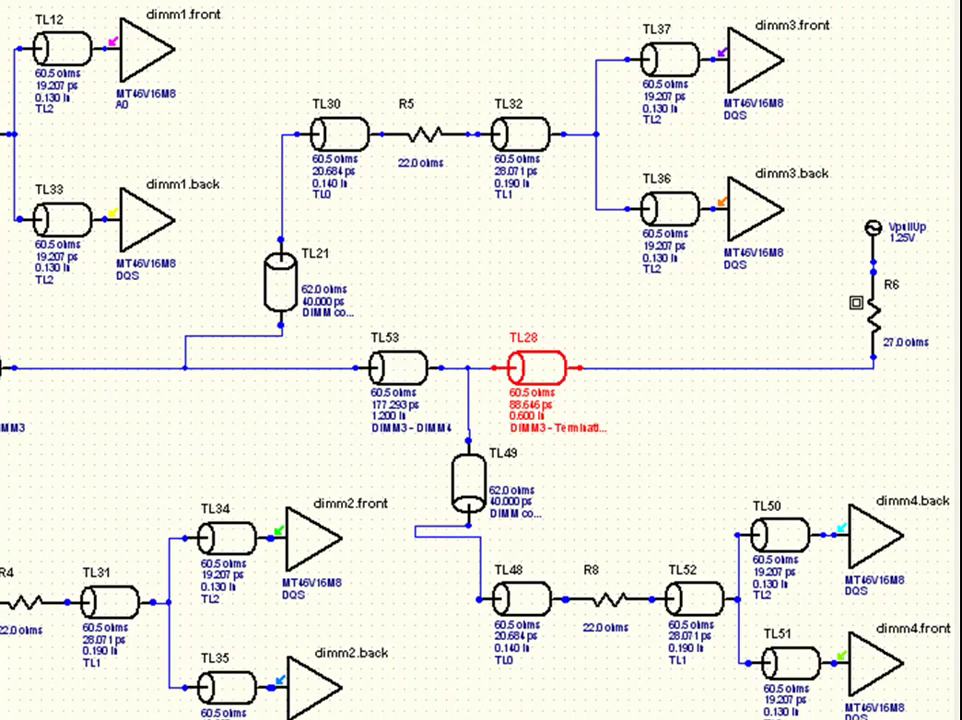
Set the TL28 trace length to 1.500 in, so its delay recalculates to 221.6 ps
{"action": "double_click", "coordinate": [540, 379]}
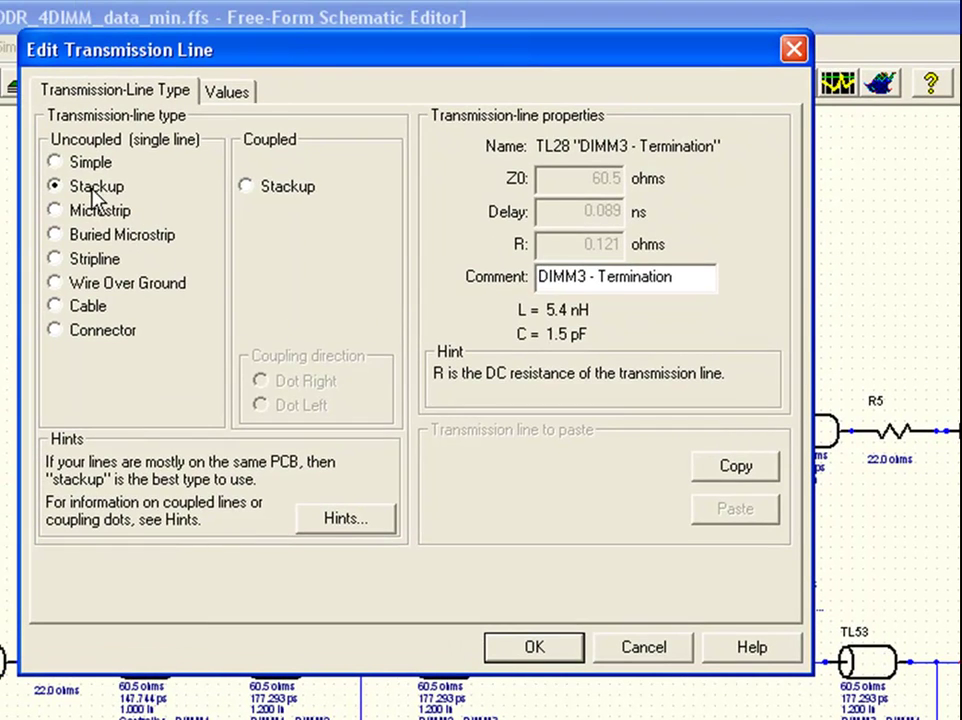
{"action": "double_click", "coordinate": [93, 187]}
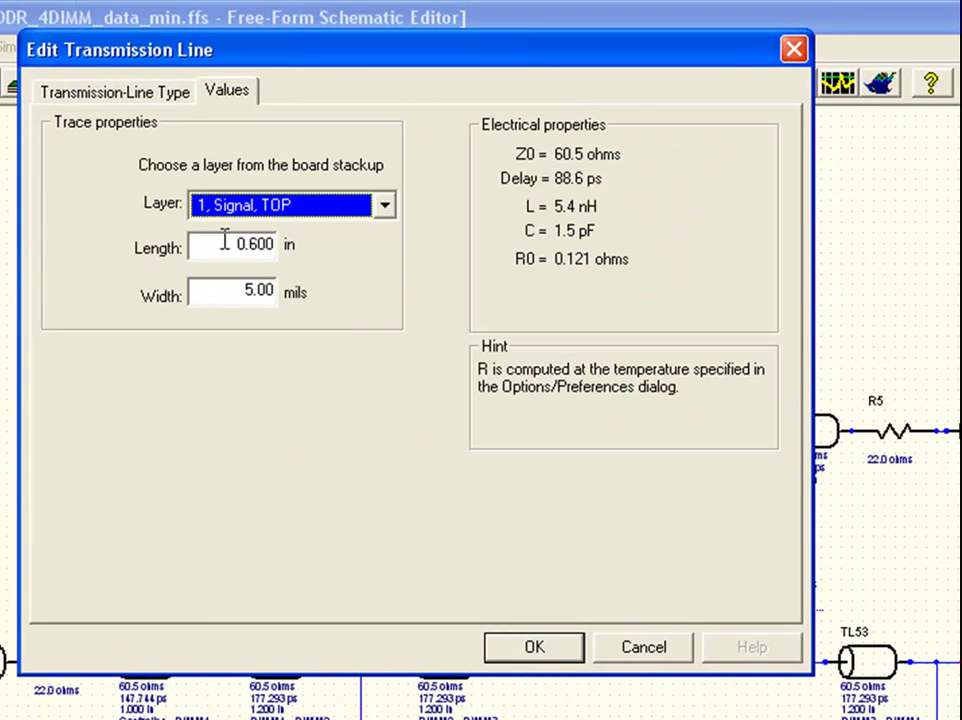
{"action": "key", "text": "Tab"}
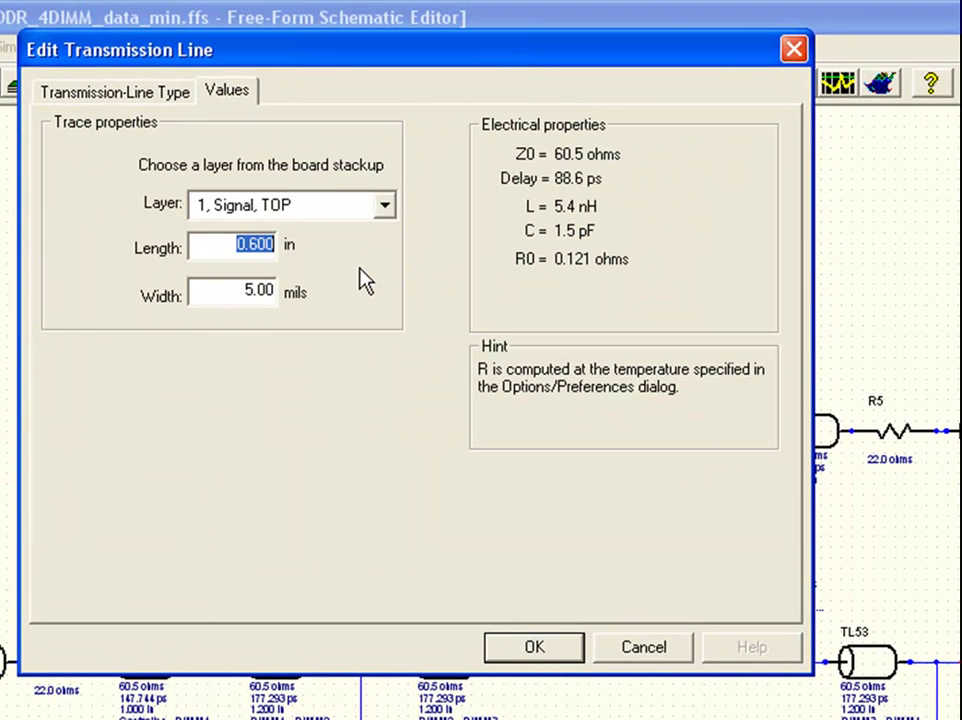
{"action": "type", "text": "1.5"}
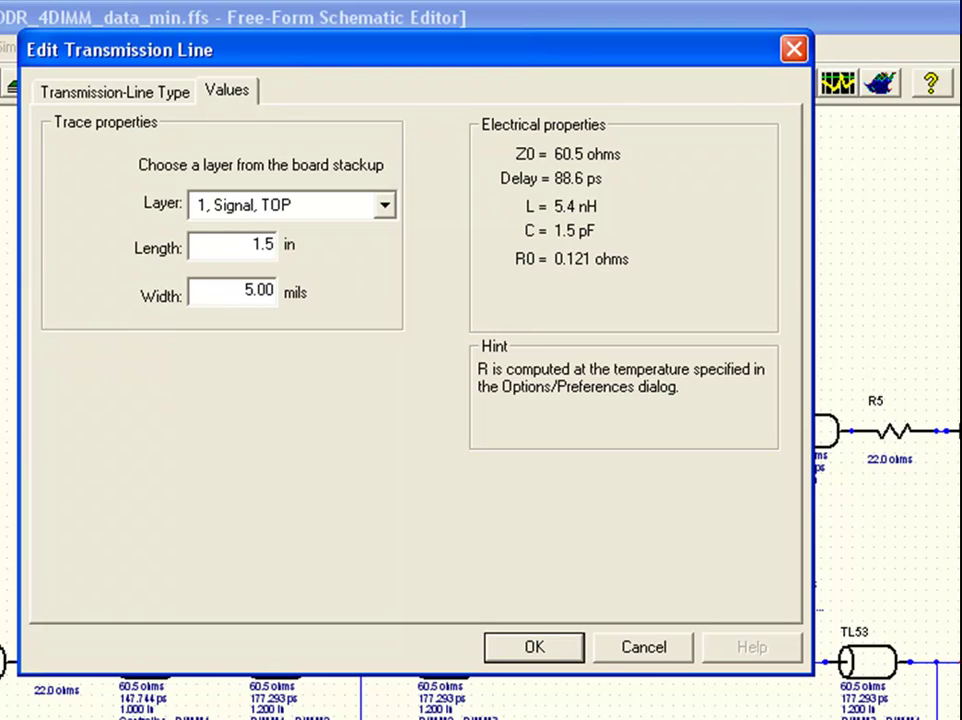
{"action": "key", "text": "Tab"}
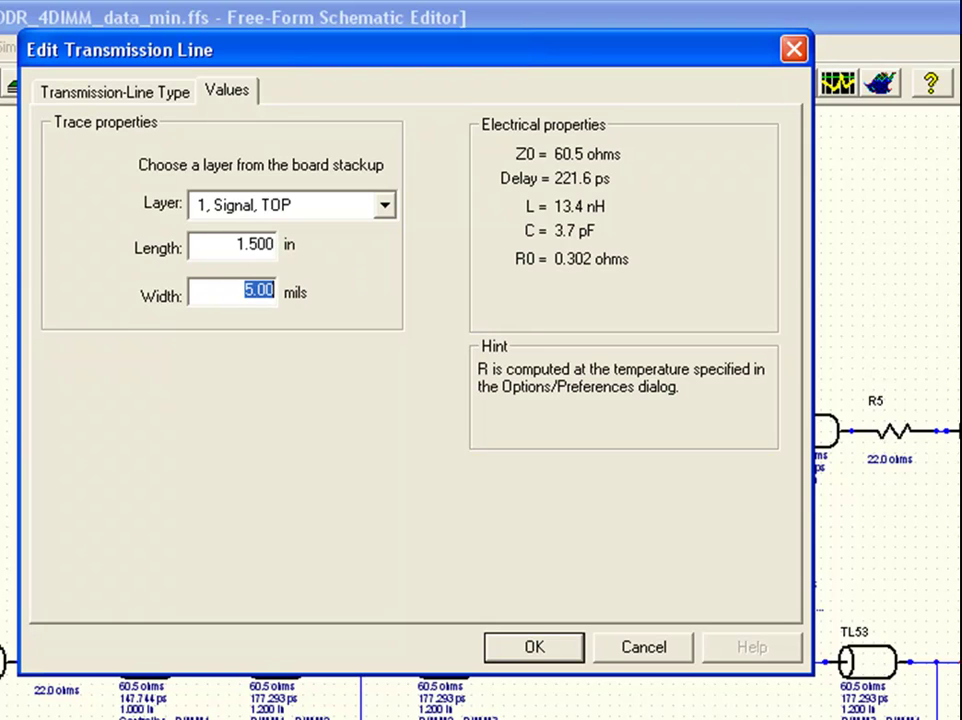
{"action": "left_click", "coordinate": [497, 662]}
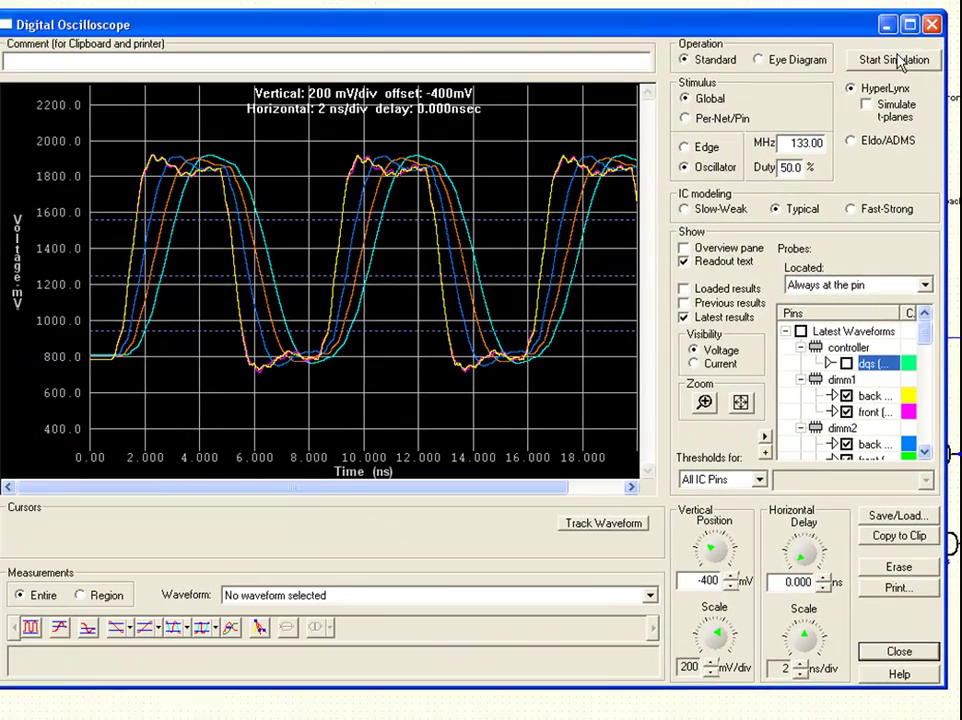
Rerun the oscilloscope simulation and drop a measurement cursor on the plot just past 12 ns
{"action": "left_click", "coordinate": [890, 62]}
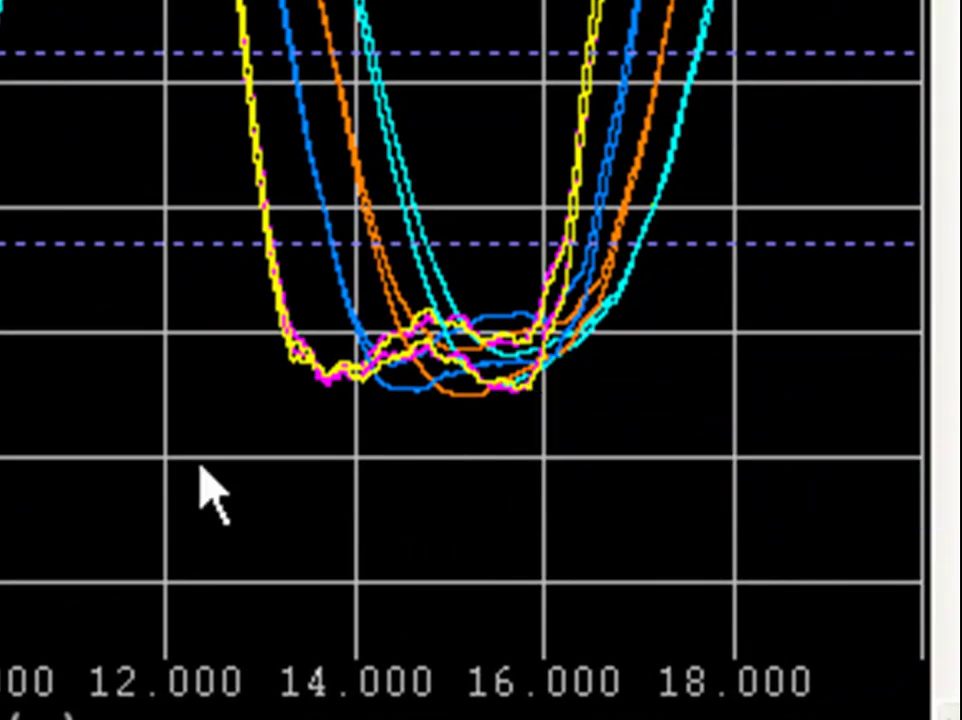
{"action": "left_click", "coordinate": [200, 433]}
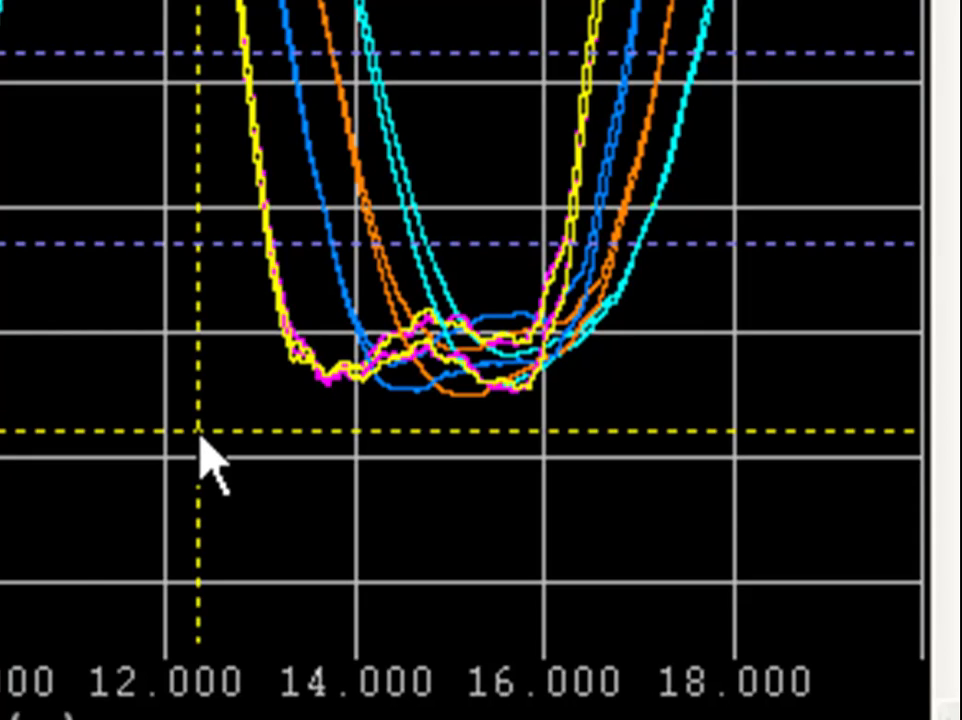